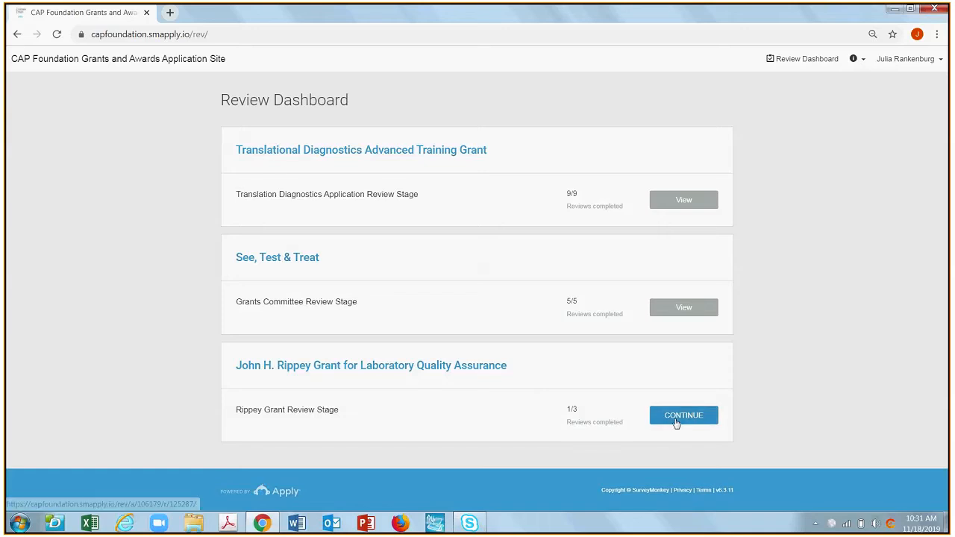
# Start the review of the first application in the Rippey Grant Review Stage and widen the review form pane slightly
pyautogui.click(677, 423)
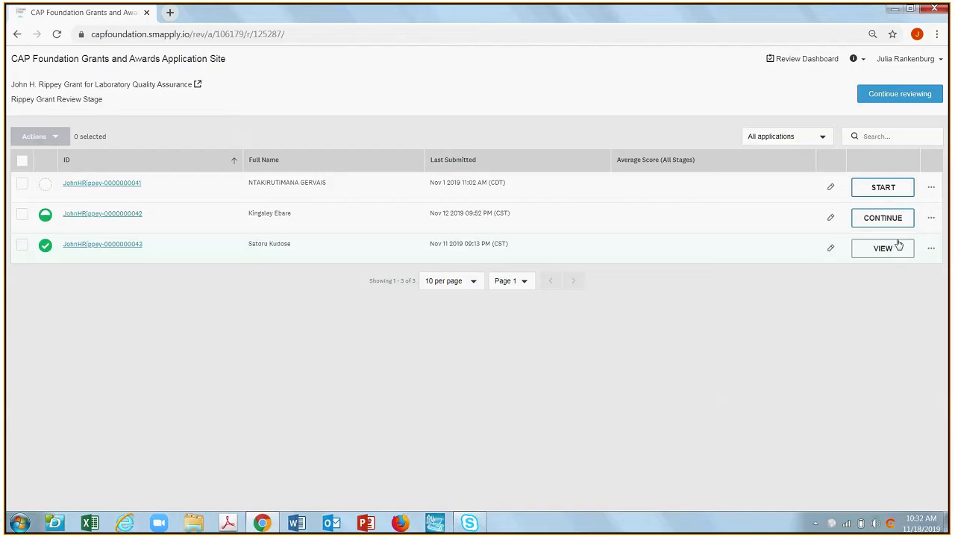
pyautogui.click(890, 191)
pyautogui.click(890, 191)
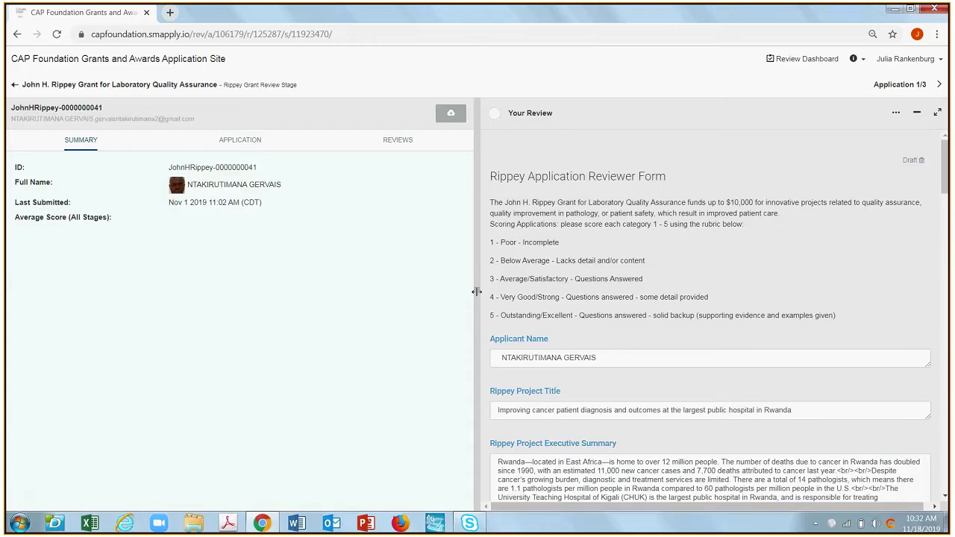
pyautogui.moveTo(474, 292); pyautogui.dragTo(465, 292)
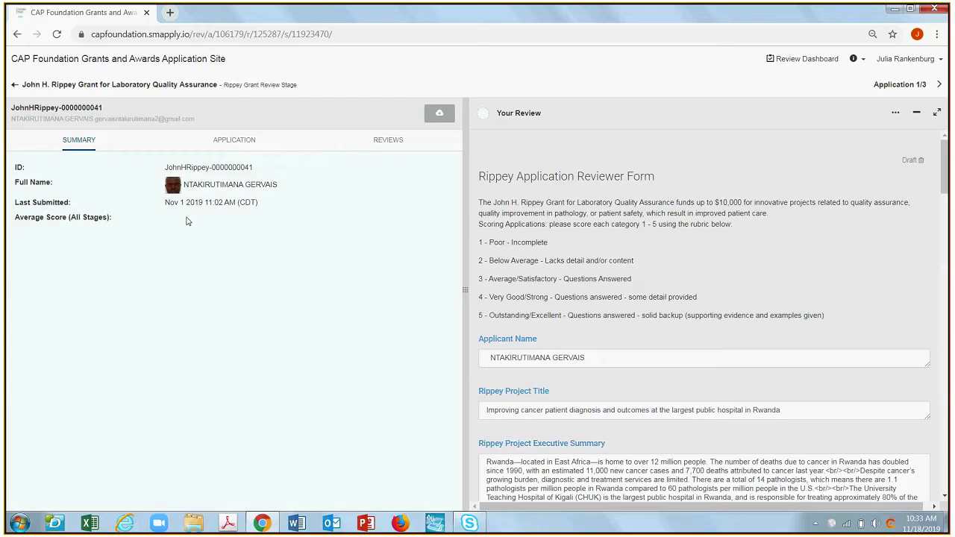
# Open the full application content and look over the applicant information alongside the reviewer form's rubric and scoring questions
pyautogui.click(241, 144)
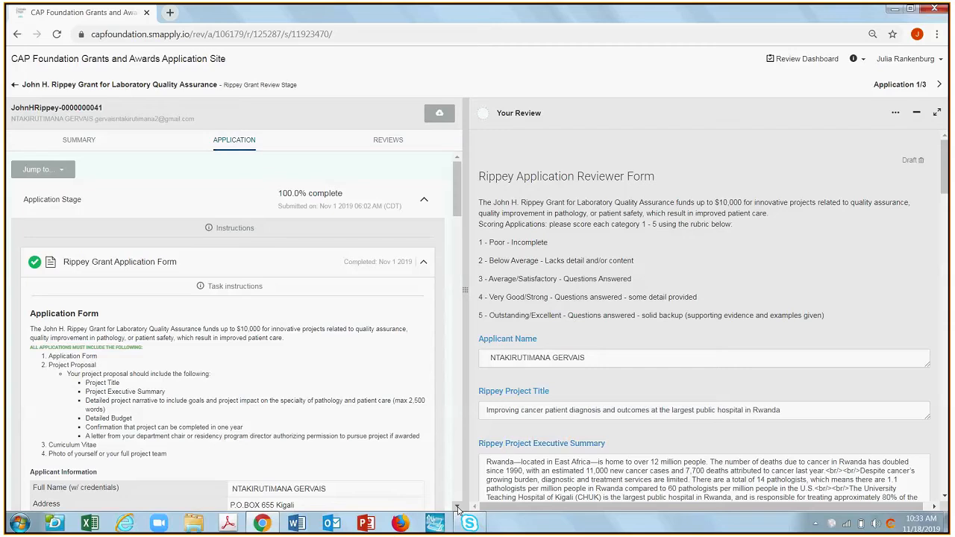
pyautogui.scroll(-8, 459, 509)
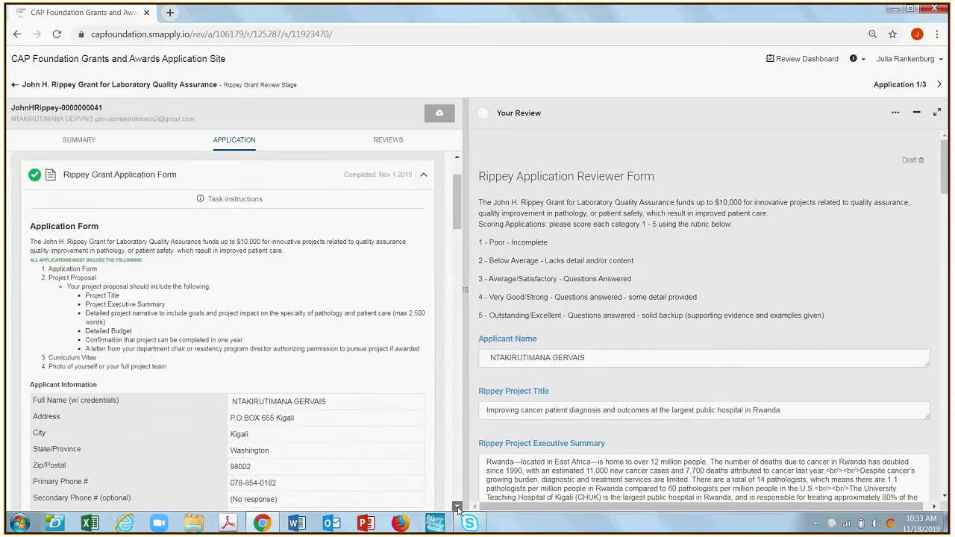
pyautogui.scroll(-2, 945, 496)
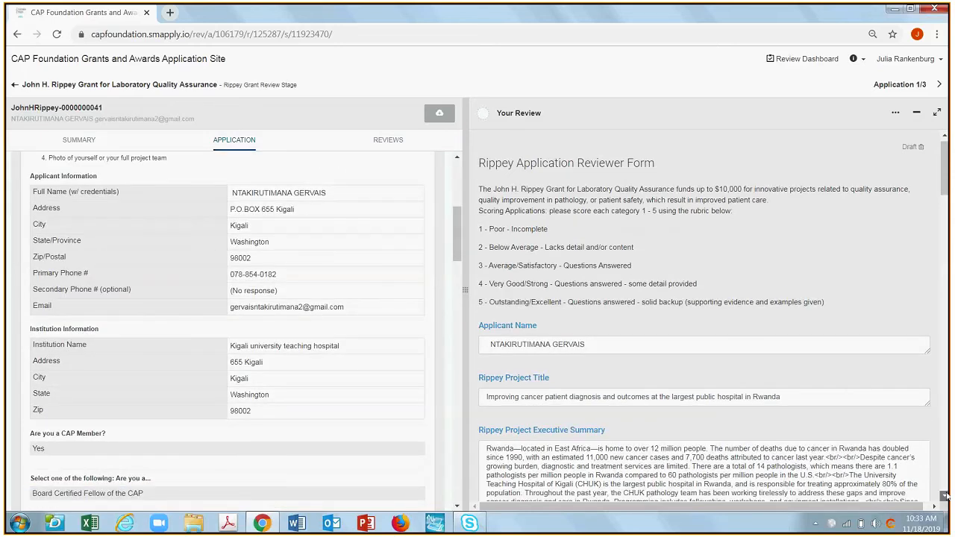
pyautogui.scroll(-2, 945, 496)
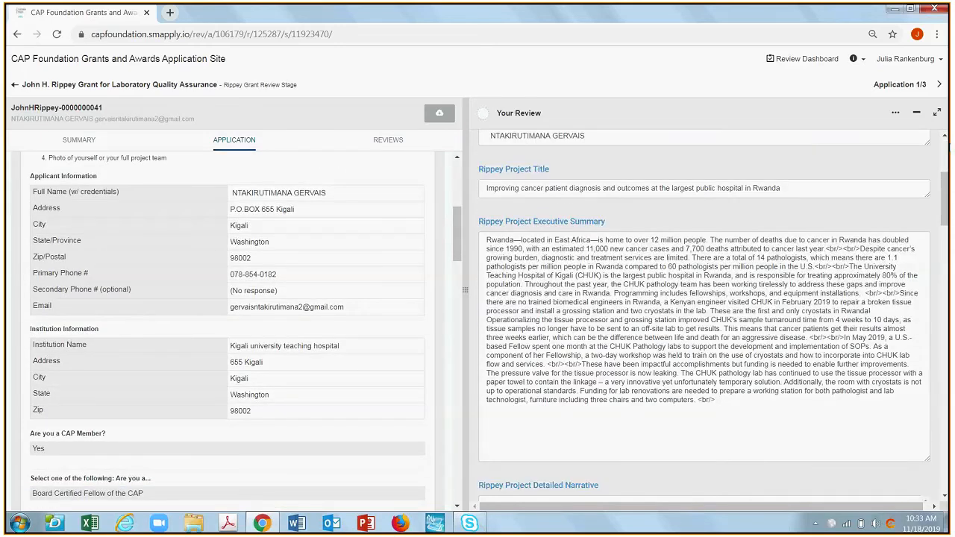
pyautogui.scroll(2, 944, 135)
pyautogui.scroll(2, 945, 135)
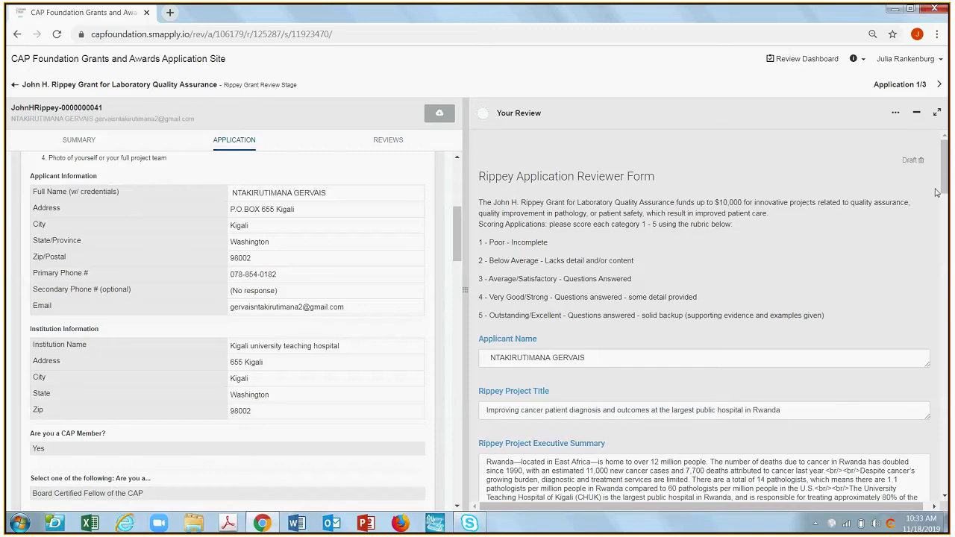
pyautogui.moveTo(947, 183); pyautogui.dragTo(946, 309)
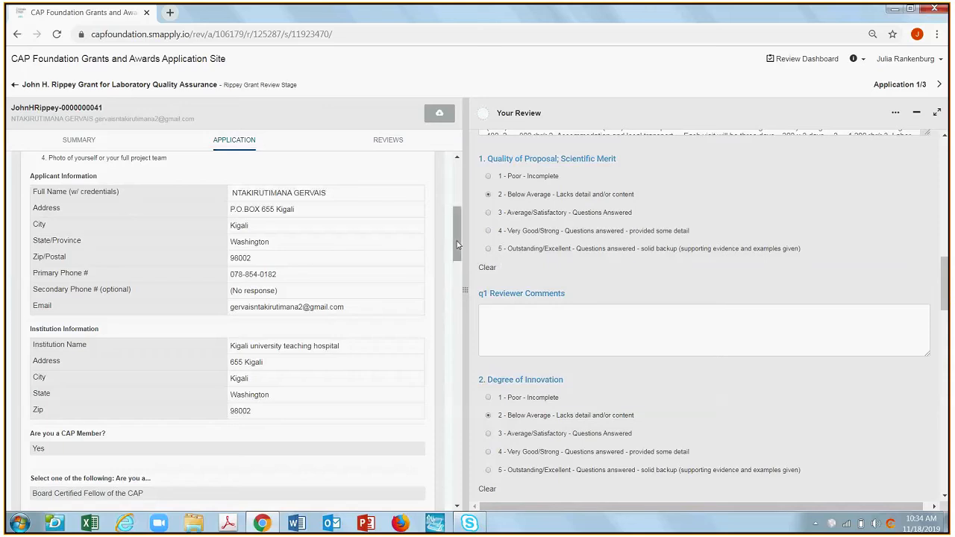
# Read through the application's executive summary, project narrative and attached documents
pyautogui.moveTo(457, 245); pyautogui.dragTo(460, 305)
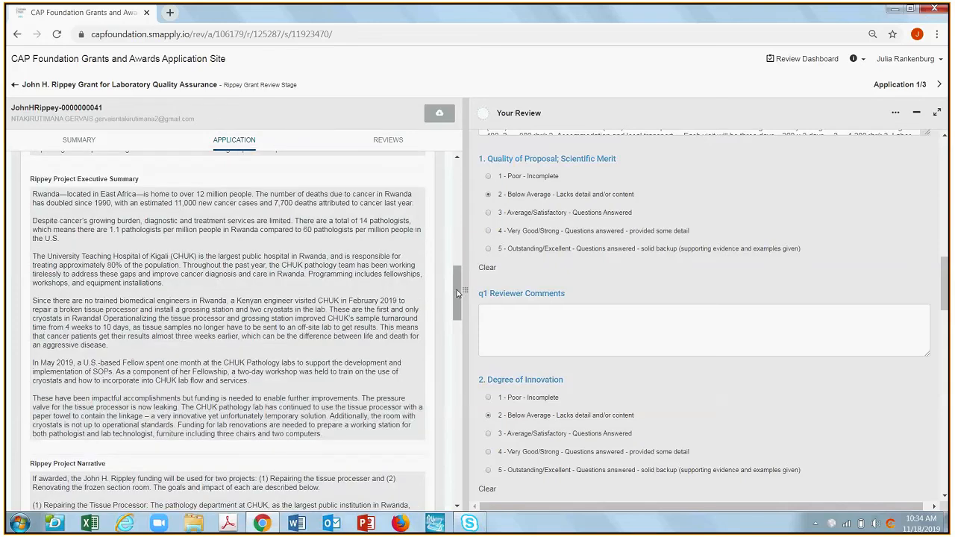
pyautogui.scroll(-1, 450, 357)
pyautogui.scroll(-15, 450, 357)
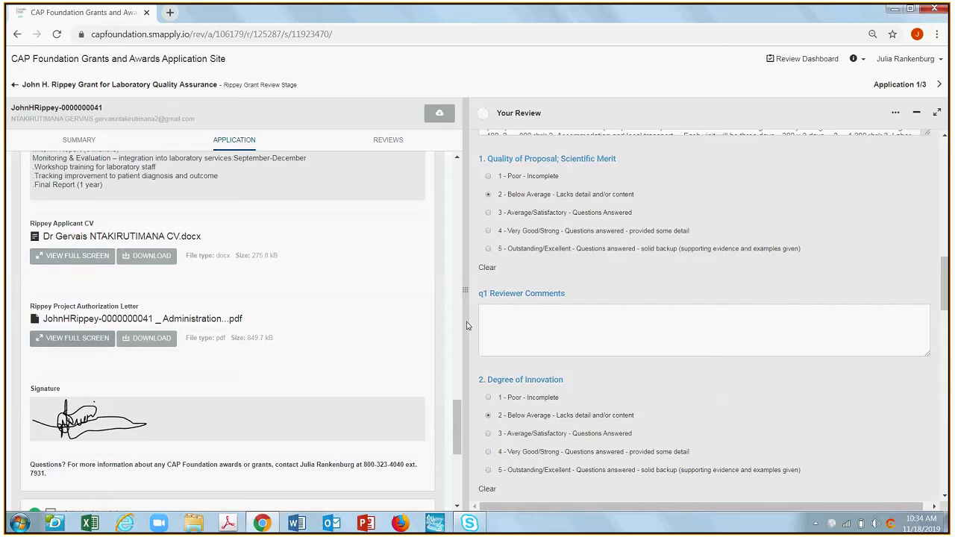
pyautogui.moveTo(459, 417); pyautogui.dragTo(461, 269)
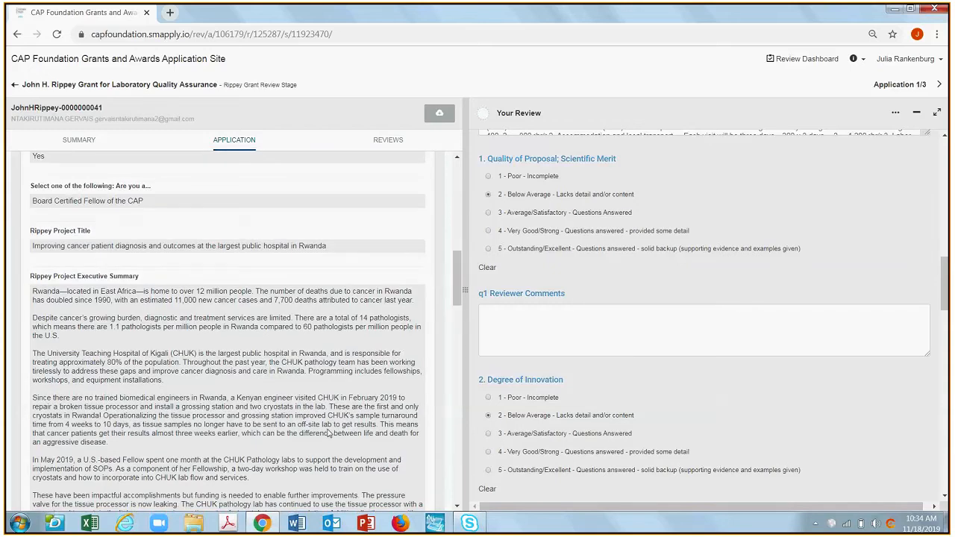
pyautogui.click(457, 508)
pyautogui.scroll(-3, 457, 508)
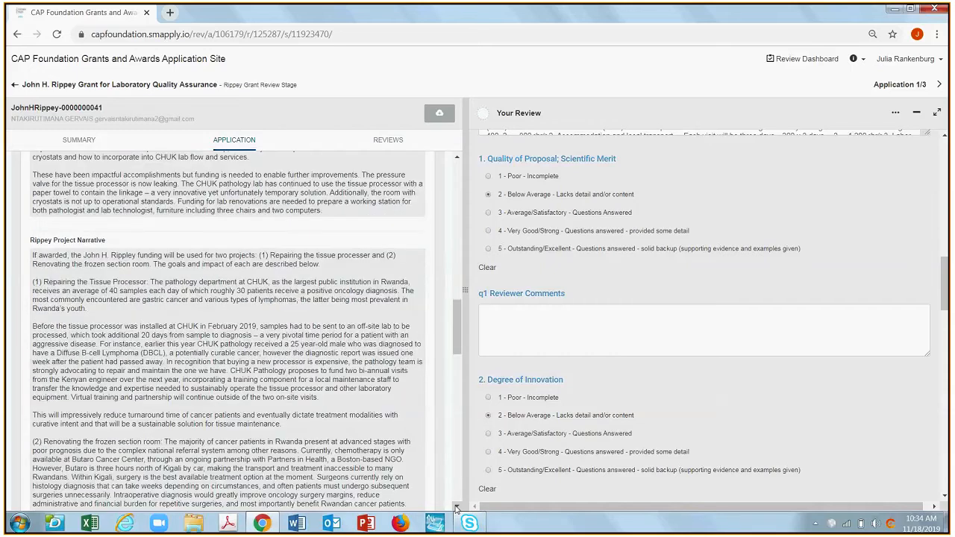
# Rate Quality of Proposal; Scientific Merit as 3 - Average/Satisfactory and add the q1 reviewer comment "this project has good detail"
pyautogui.moveTo(458, 337); pyautogui.dragTo(478, 254)
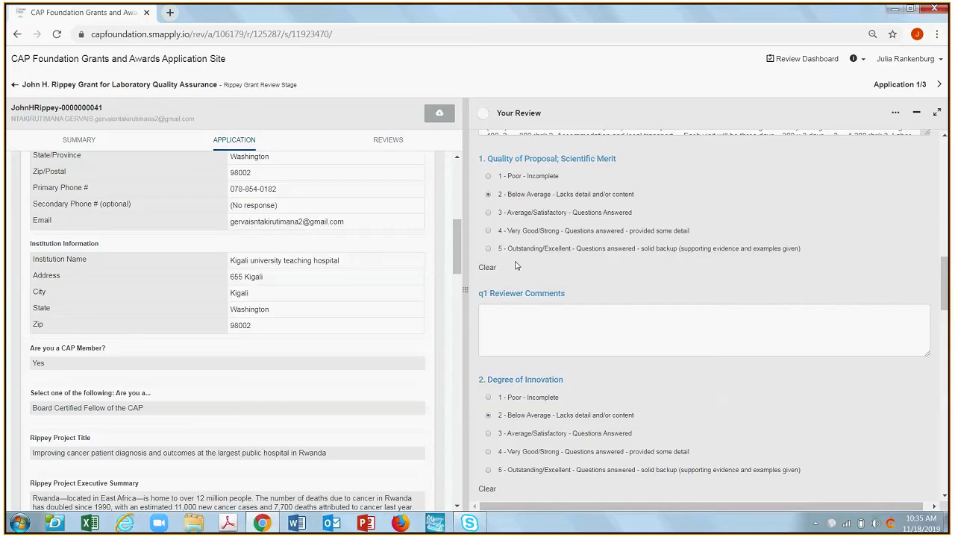
pyautogui.click(489, 214)
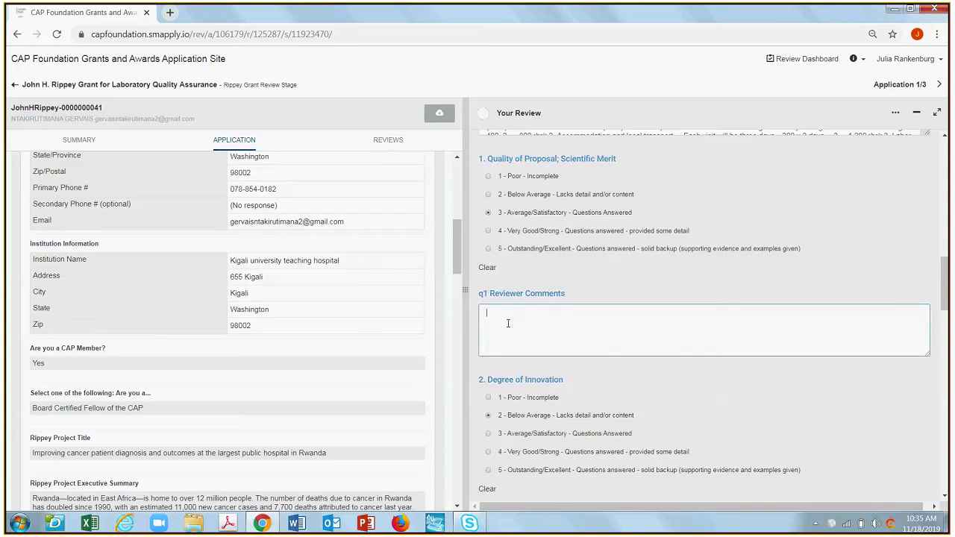
pyautogui.write('this project has good detail')
# Rate Degree of Innovation as 3 - Average/Satisfactory and Impact on/transferability to the specialty of Pathology and patient care as 1 - Poor
pyautogui.scroll(-3, 944, 499)
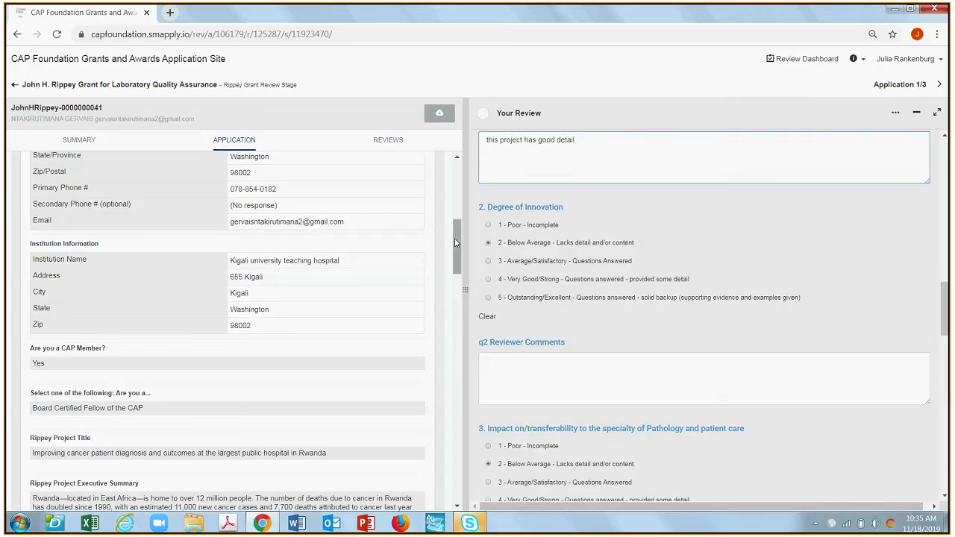
pyautogui.moveTo(456, 243); pyautogui.dragTo(459, 344)
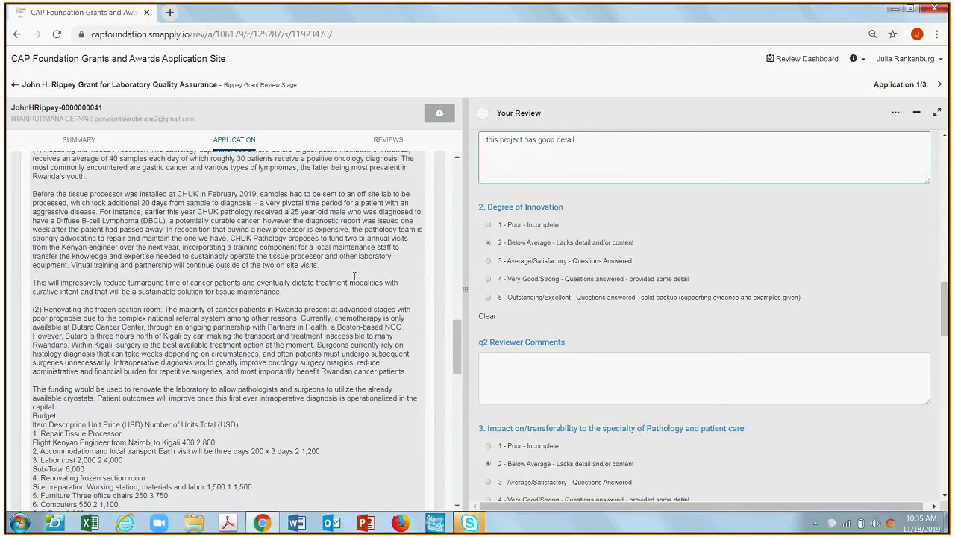
pyautogui.click(489, 261)
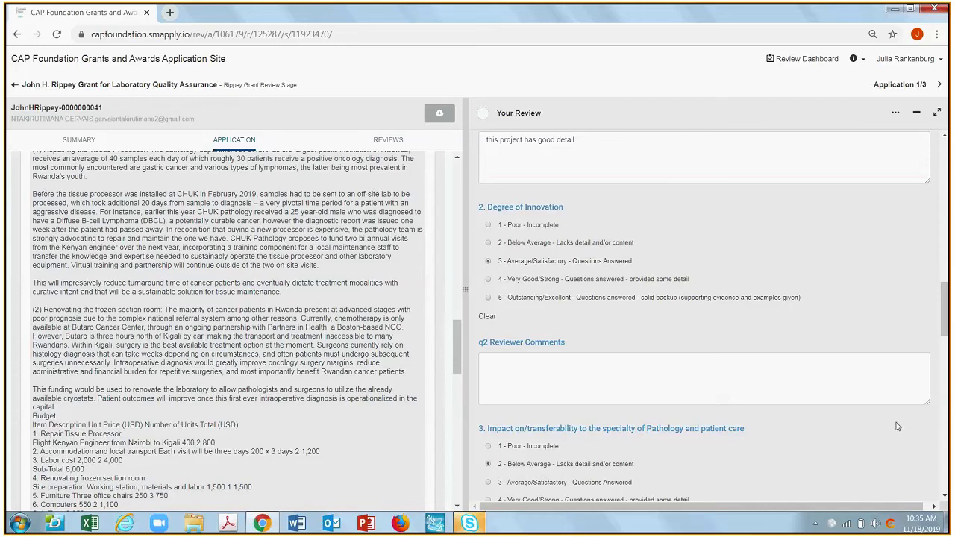
pyautogui.scroll(-2, 946, 498)
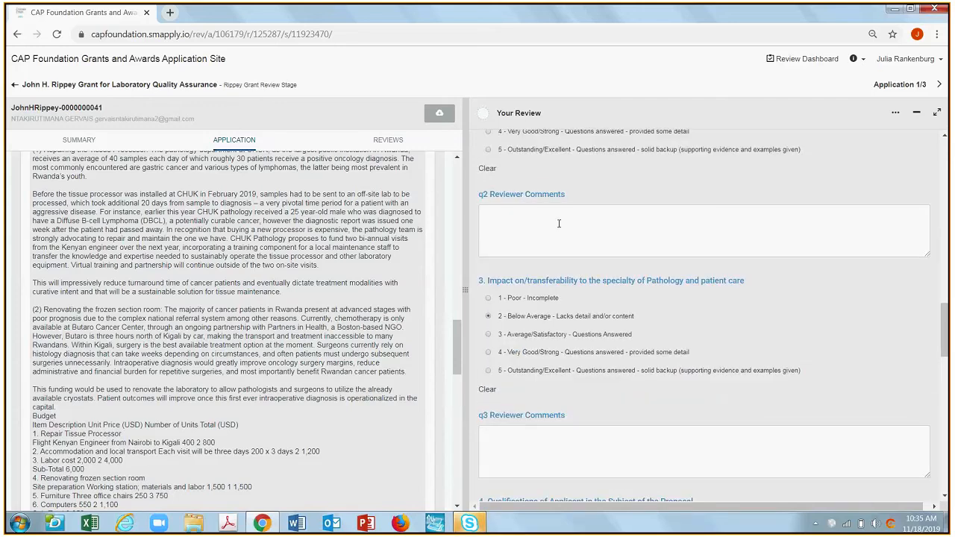
pyautogui.click(559, 223)
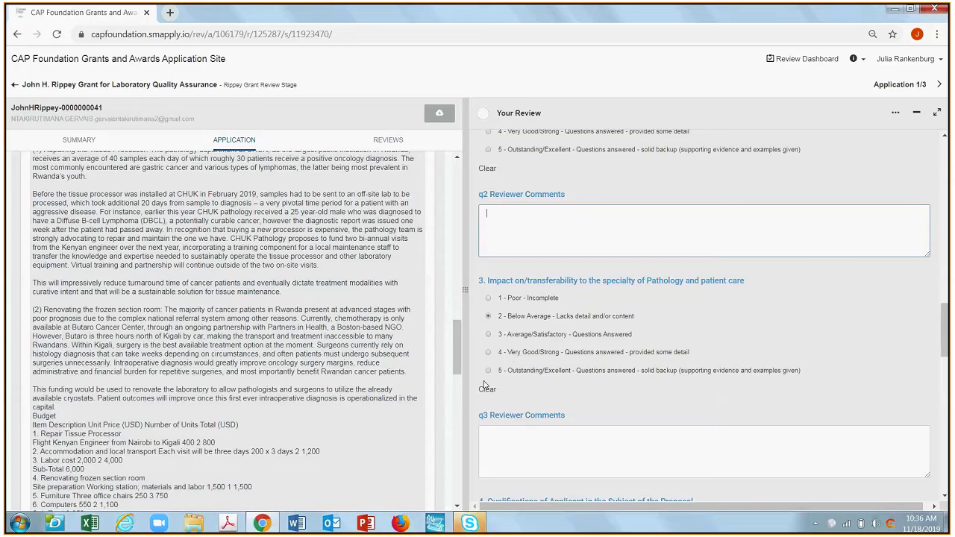
pyautogui.click(489, 301)
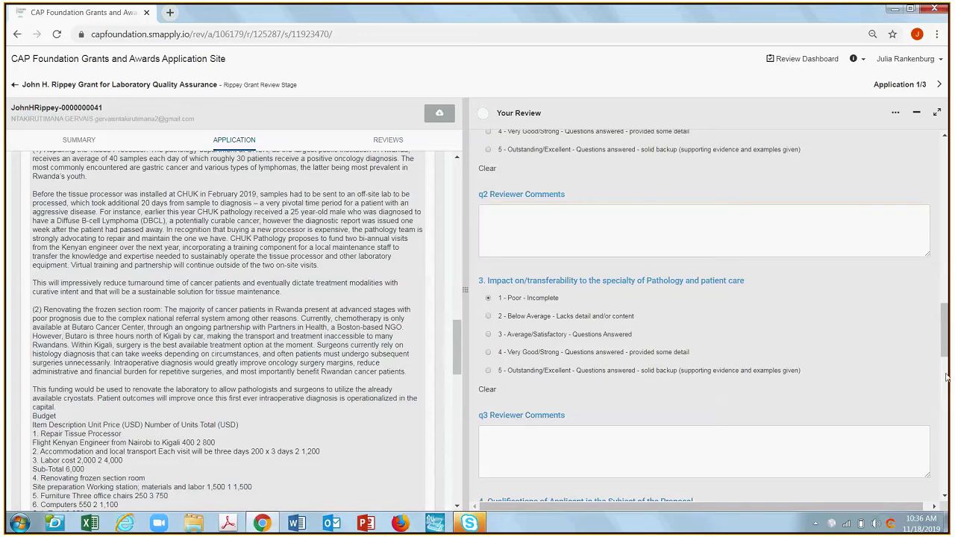
# Check the application's CV section, rate Qualifications of Applicant as 4 - Very Good/Strong, and enter "great experience" in the q4 reviewer comments
pyautogui.click(945, 498)
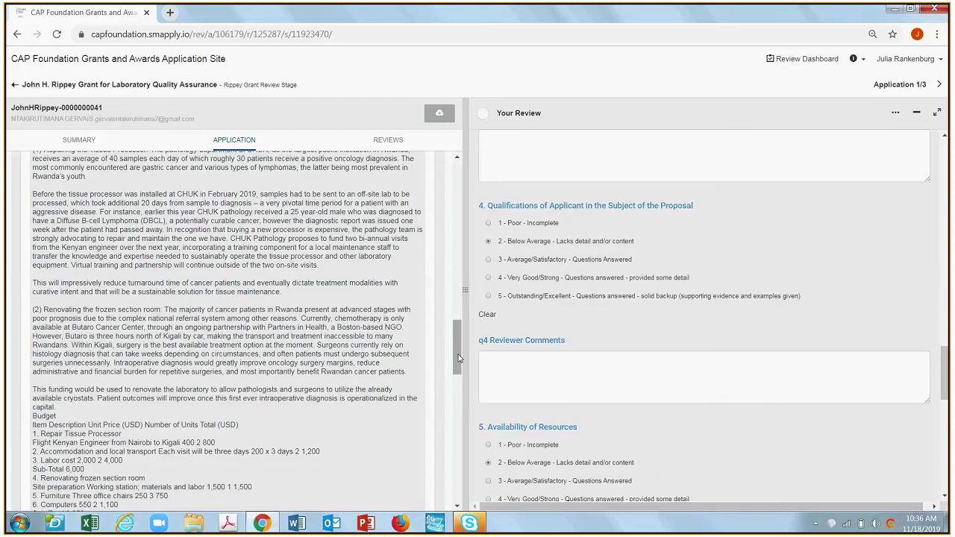
pyautogui.moveTo(458, 358); pyautogui.dragTo(459, 380)
pyautogui.scroll(-4, 99, 358)
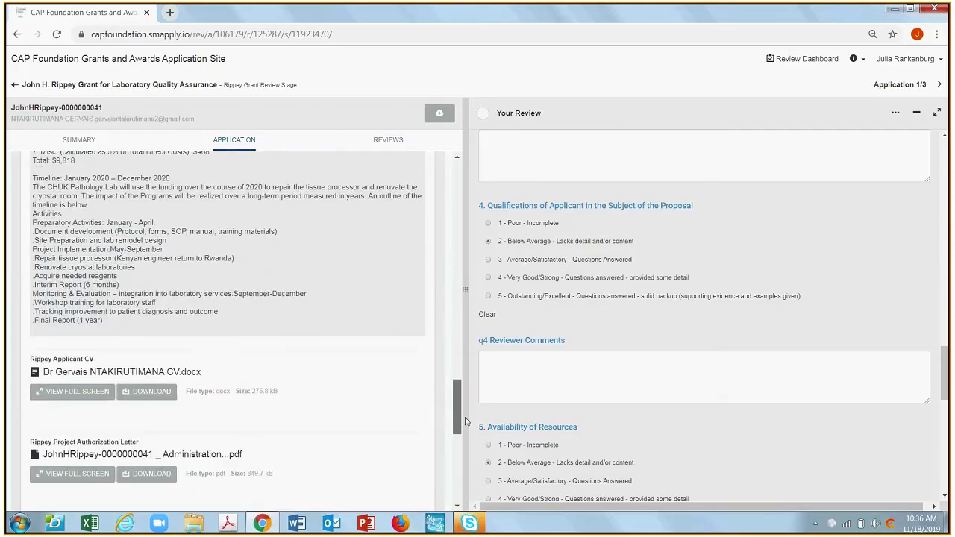
pyautogui.click(77, 363)
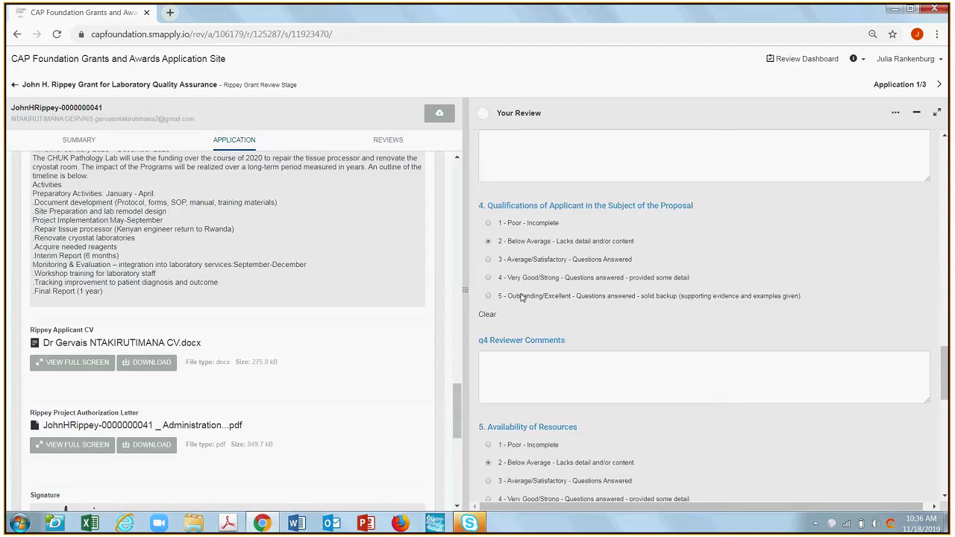
pyautogui.click(488, 278)
pyautogui.click(504, 365)
pyautogui.write('grea')
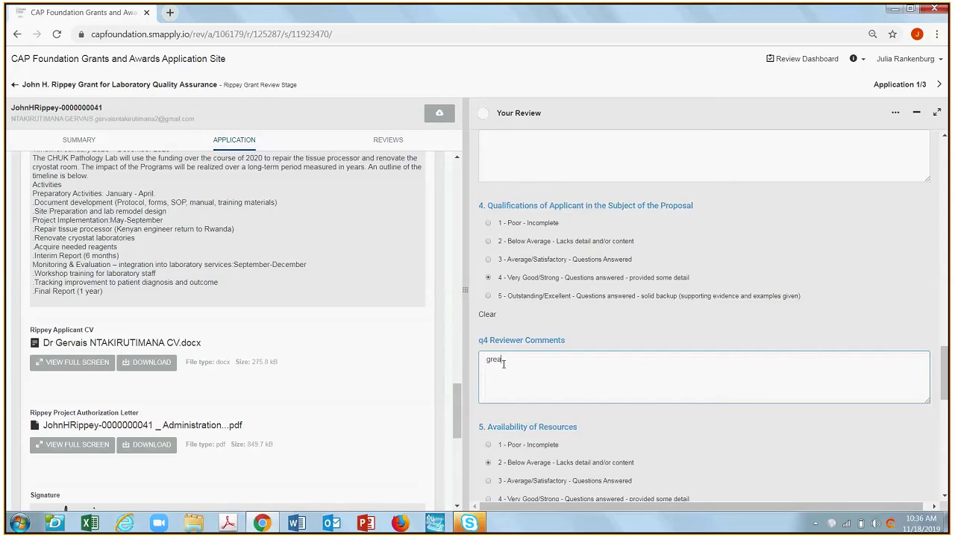
pyautogui.write('t experience')
# Review the project narrative and budget for resources and rate Availability of Resources as 3 - Average/Satisfactory
pyautogui.click(946, 496)
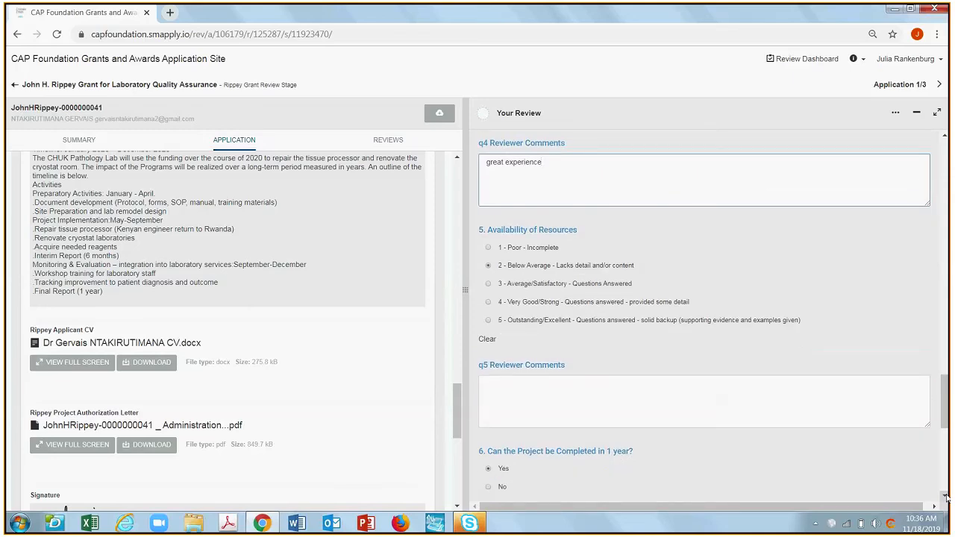
pyautogui.click(457, 161)
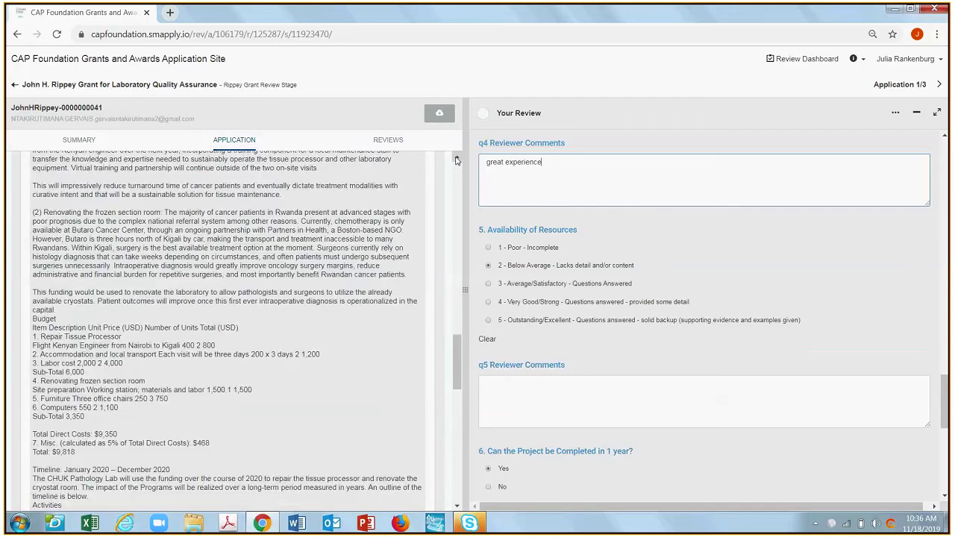
pyautogui.click(458, 161)
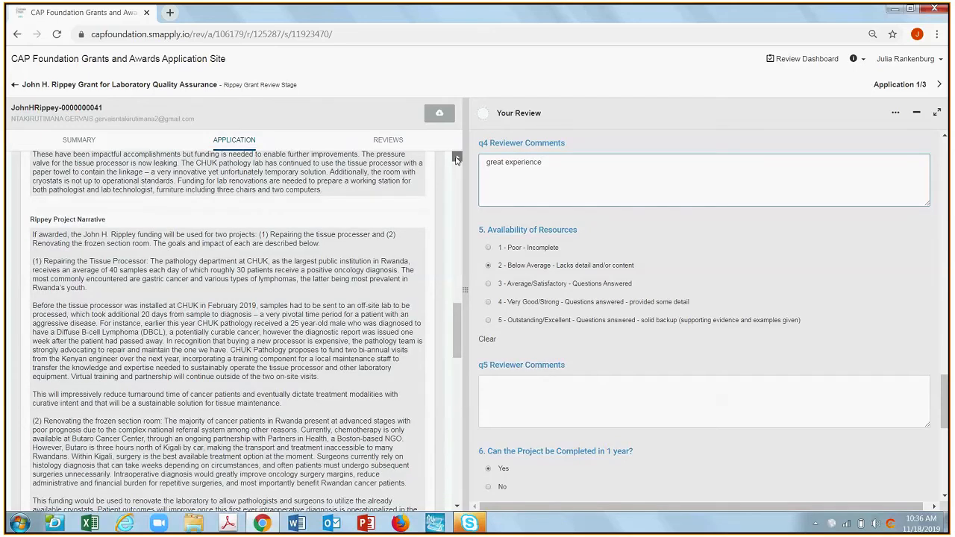
pyautogui.click(457, 161)
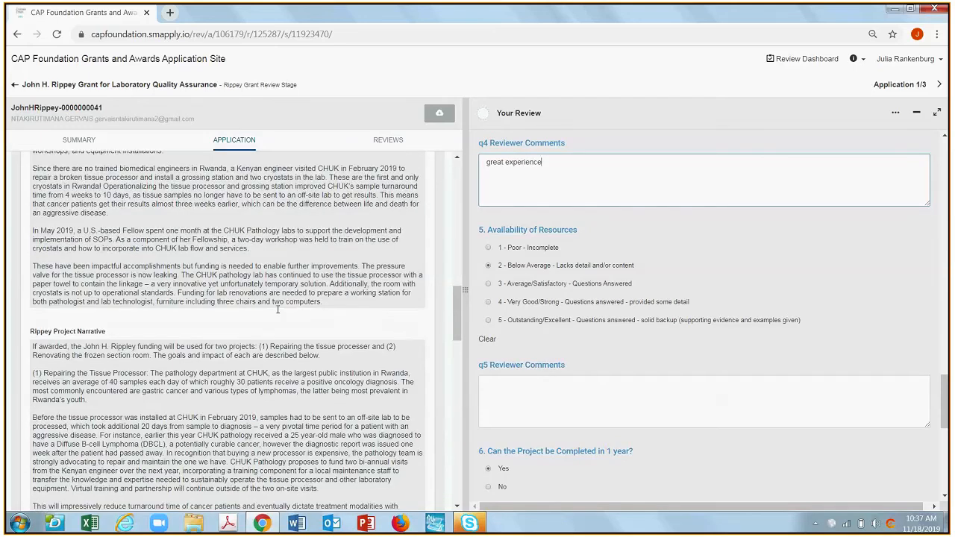
pyautogui.click(489, 285)
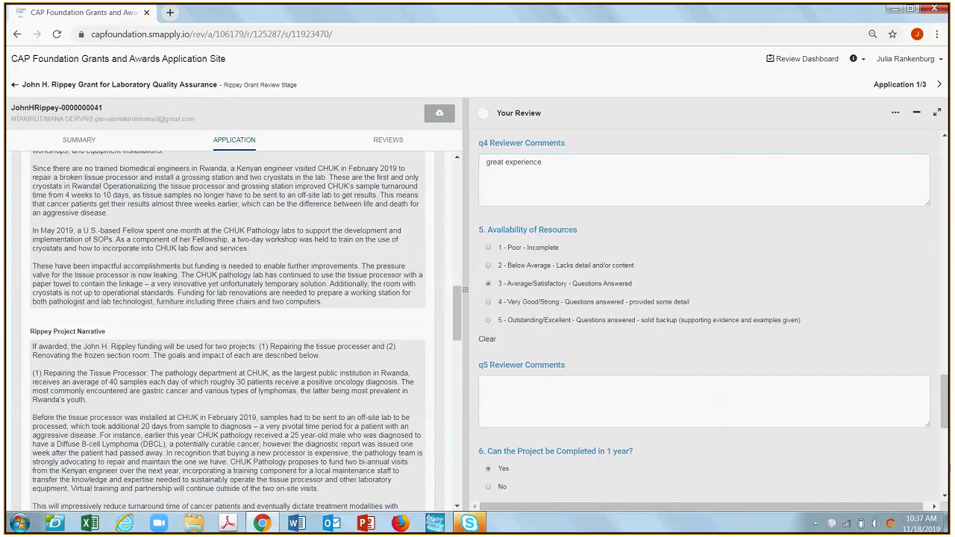
# Answer No to completing the project in 1 year and add the q6 comment "unknown if project can be completed in one year"
pyautogui.click(944, 496)
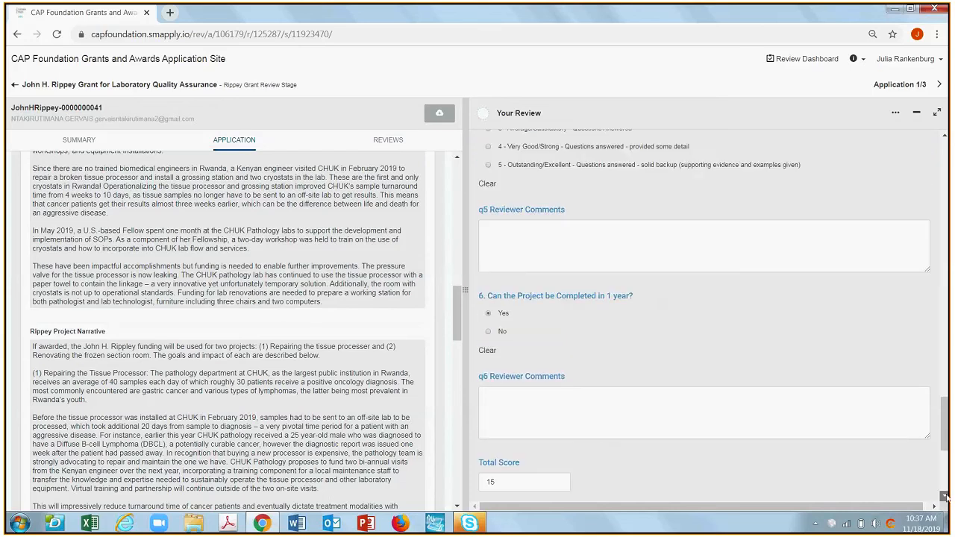
pyautogui.click(944, 495)
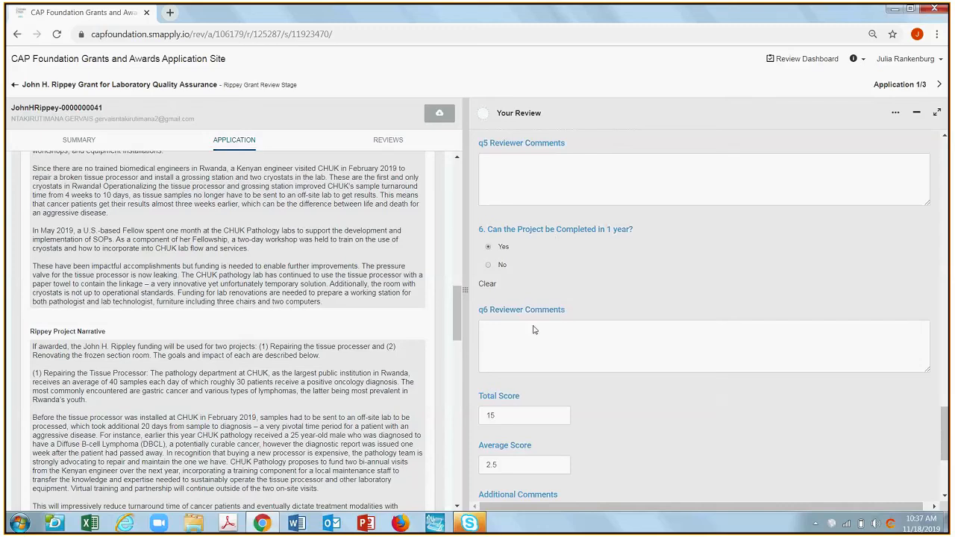
pyautogui.click(488, 265)
pyautogui.click(498, 338)
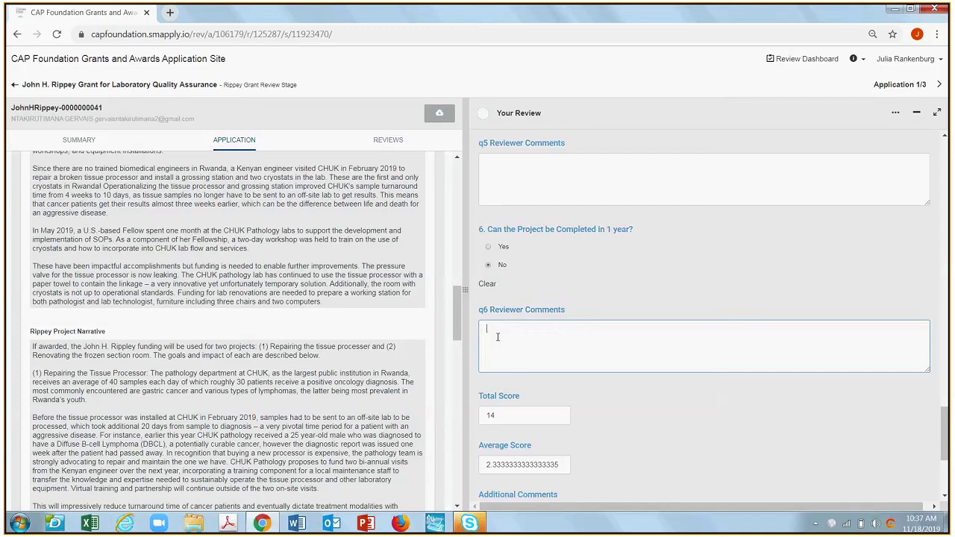
pyautogui.write('unknonw')
pyautogui.press('BackSpace')
pyautogui.press('BackSpace')
pyautogui.write('nw')
pyautogui.press('BackSpace')
pyautogui.write('wn if proje')
pyautogui.press('BackSpace')
pyautogui.write('ect can be completed in one year')
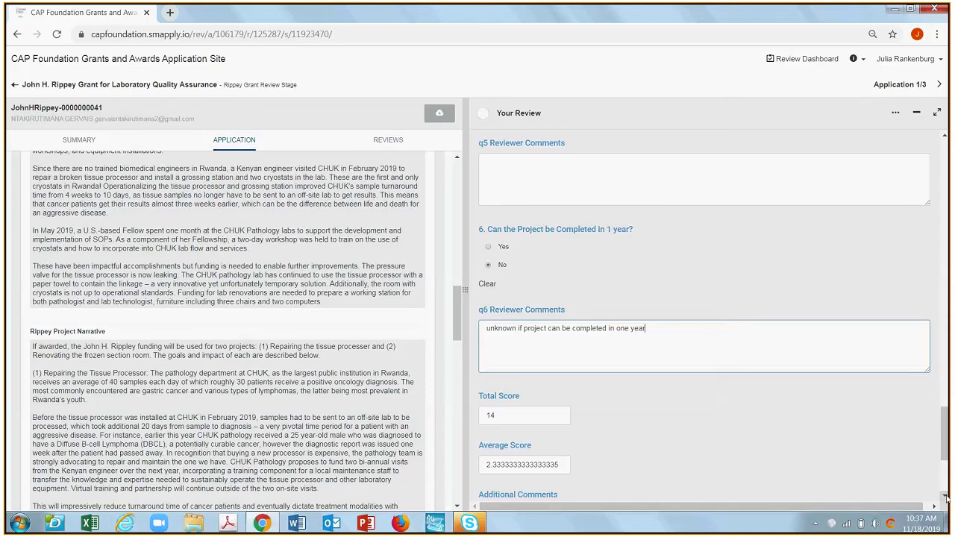
pyautogui.scroll(-1, 945, 498)
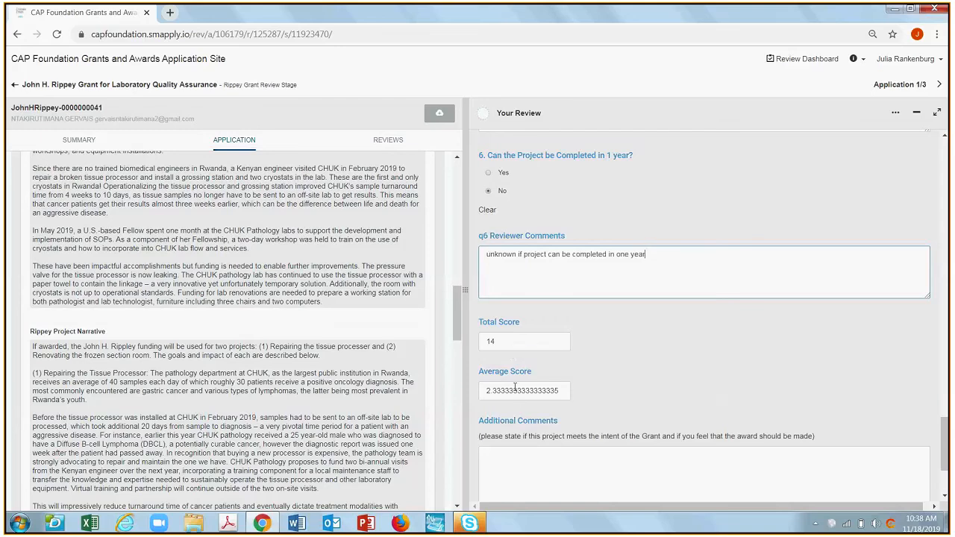
# Leave Additional Comments blank at the end of the reviewer form and save the review as a draft
pyautogui.click(945, 495)
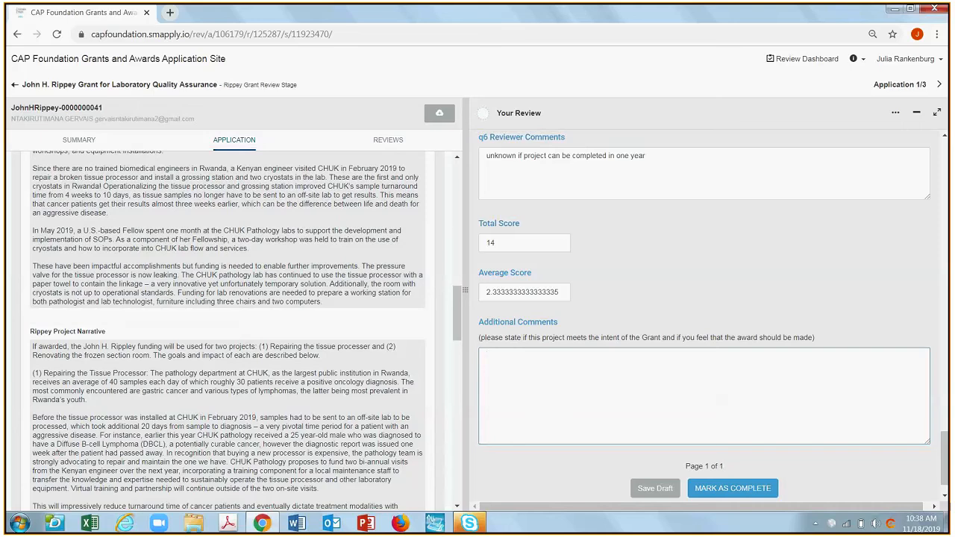
pyautogui.click(945, 499)
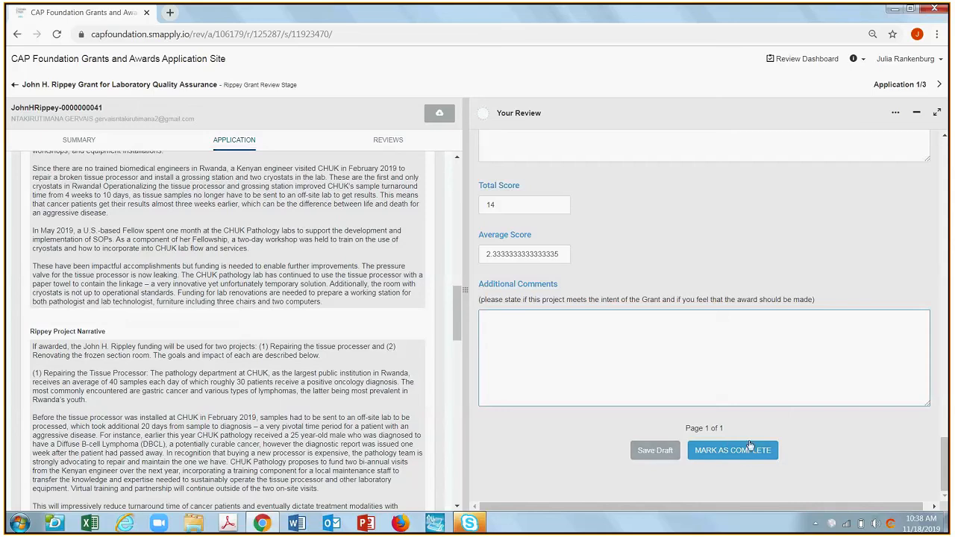
pyautogui.click(641, 451)
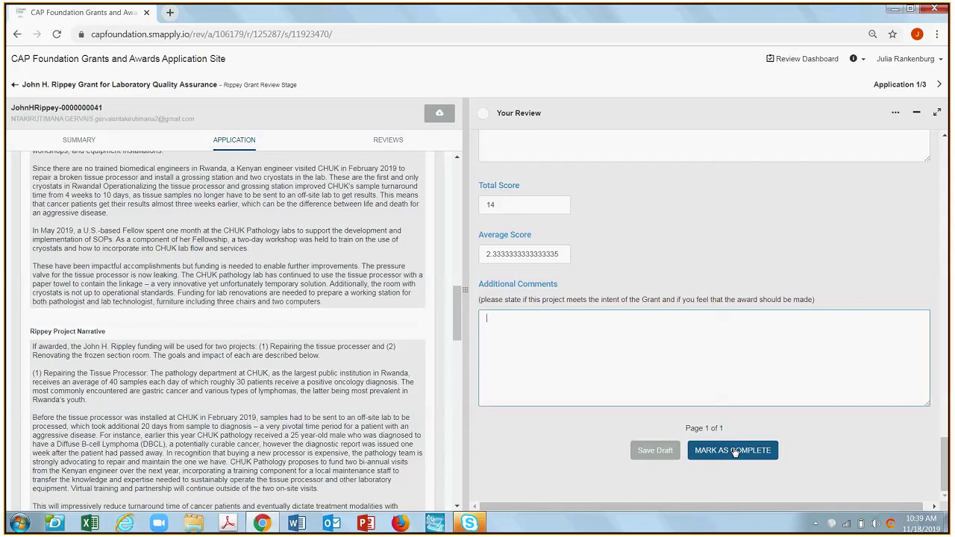
pyautogui.click(654, 457)
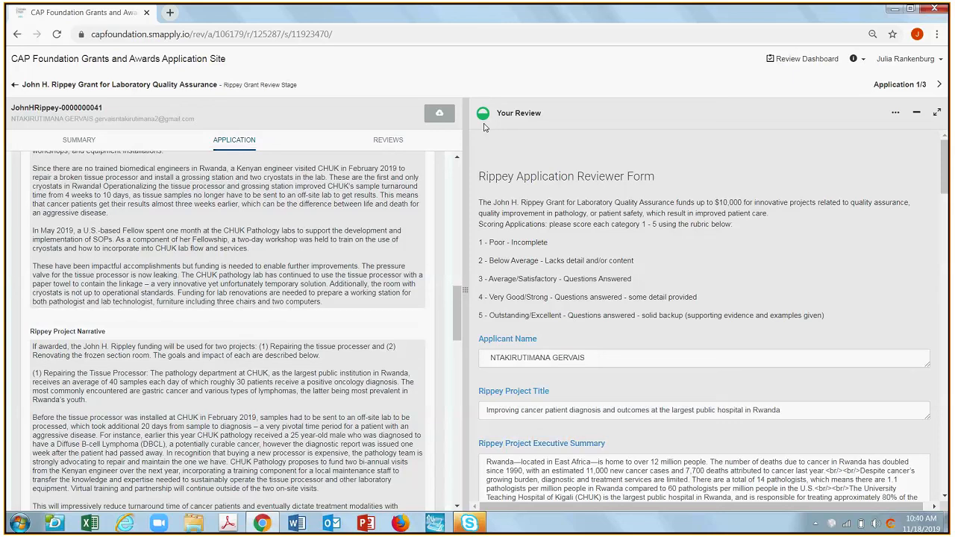
# Check the review status of the current application and return to the Rippey Grant Review Stage application list
pyautogui.click(387, 146)
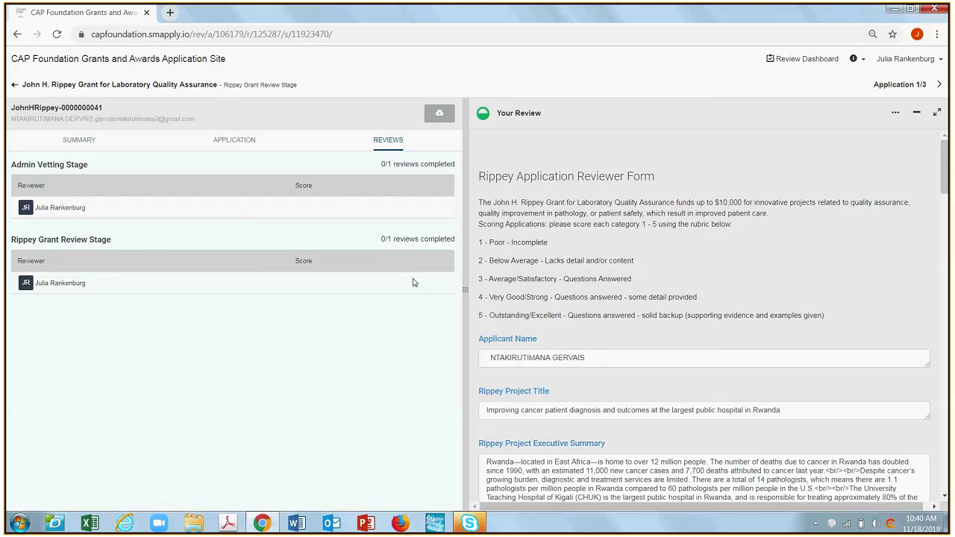
pyautogui.click(176, 88)
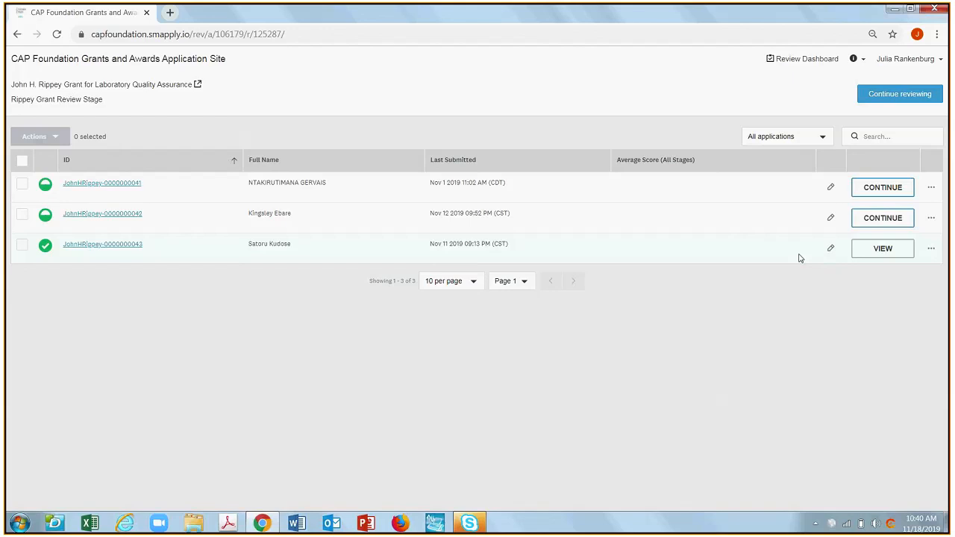
# View the third application, open its completed Rippey Grant Review Stage review to read the form, and return to the application list
pyautogui.click(870, 255)
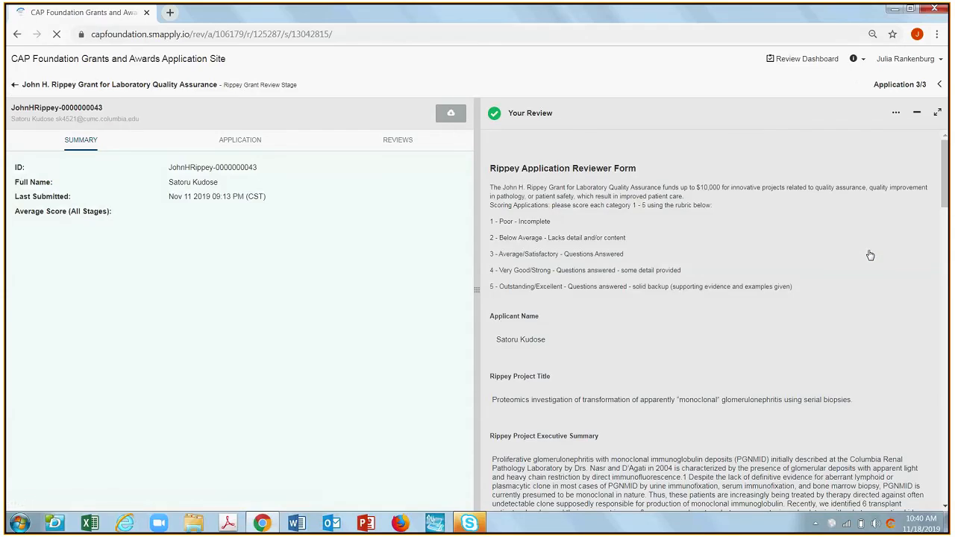
pyautogui.click(395, 143)
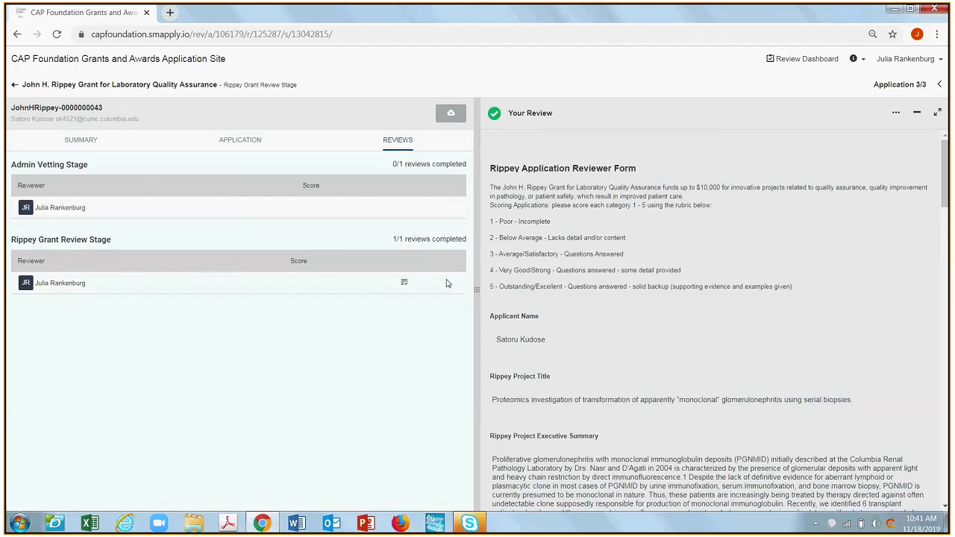
pyautogui.click(404, 284)
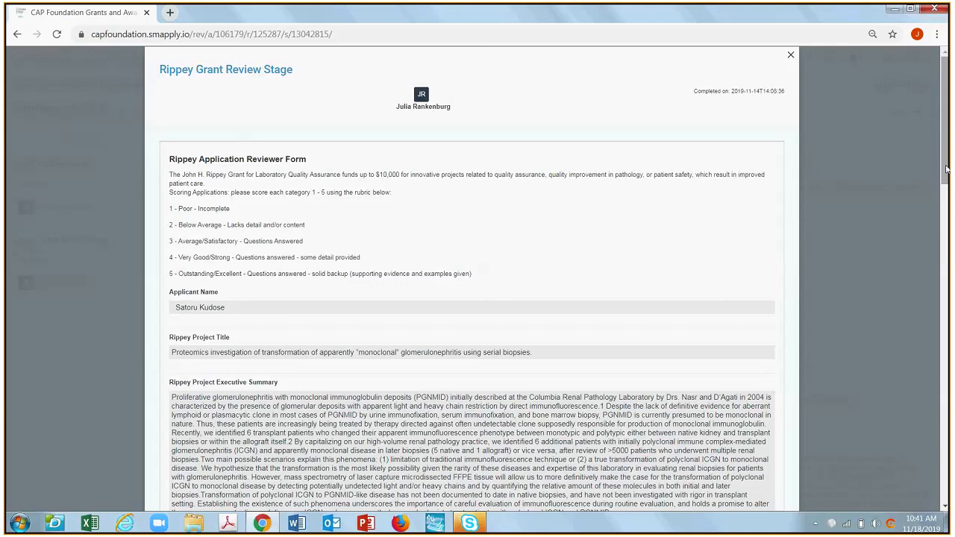
pyautogui.moveTo(945, 169); pyautogui.dragTo(912, 150)
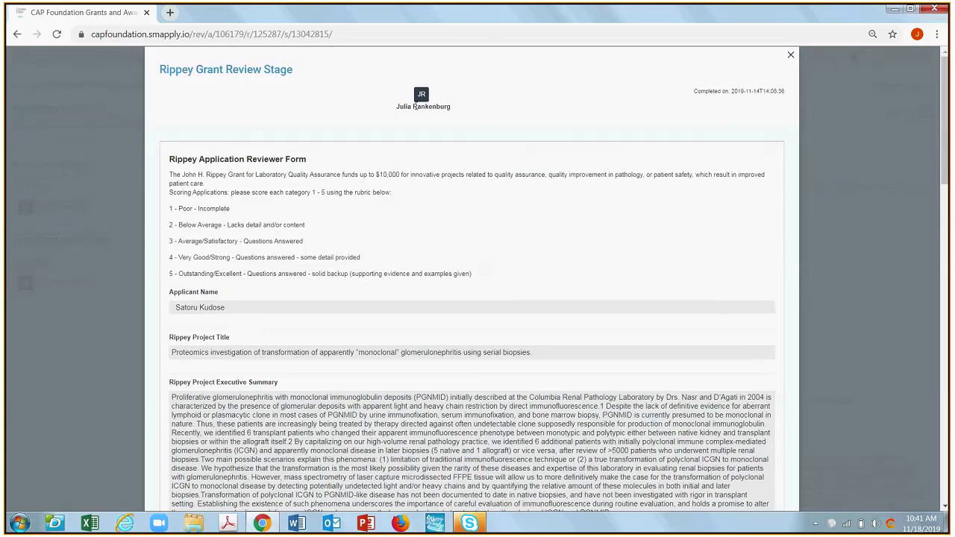
pyautogui.click(18, 35)
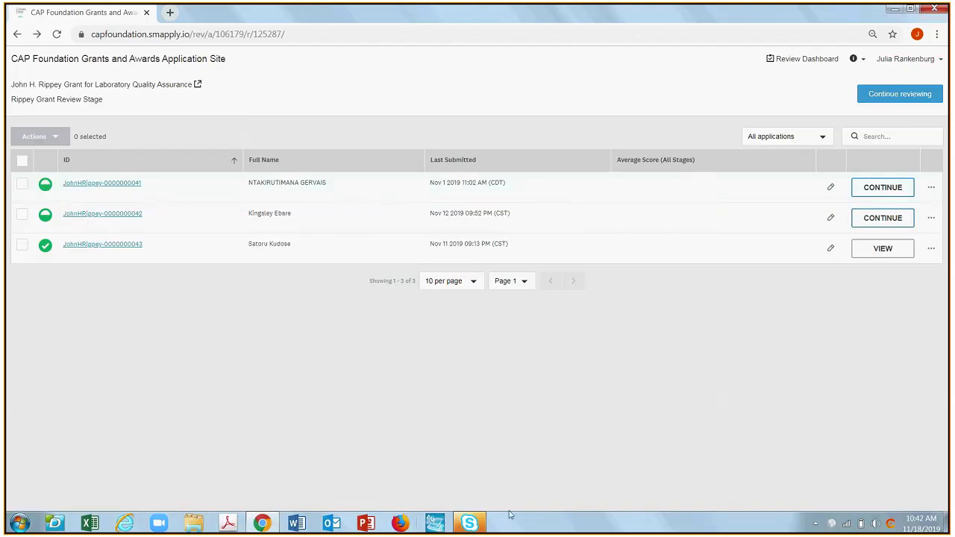
pyautogui.click(470, 523)
pyautogui.click(156, 359)
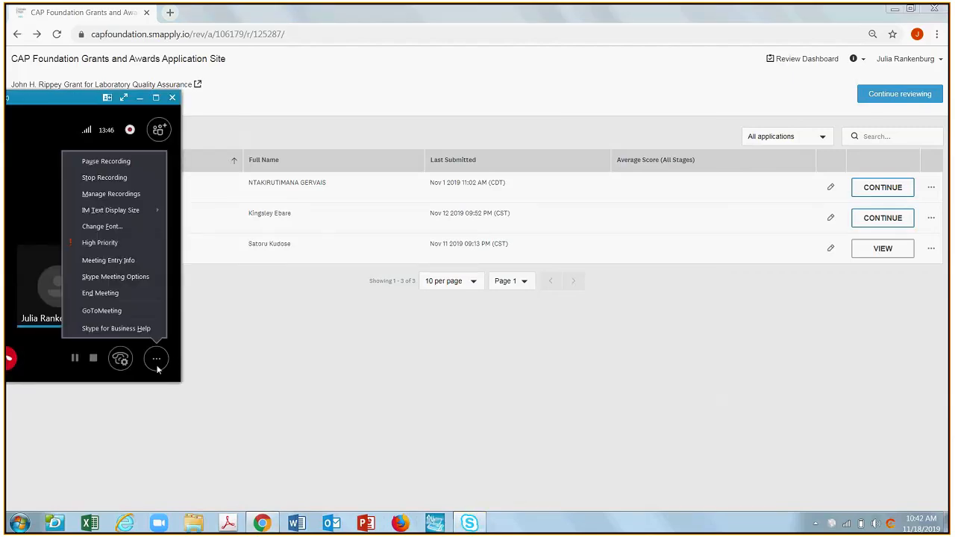